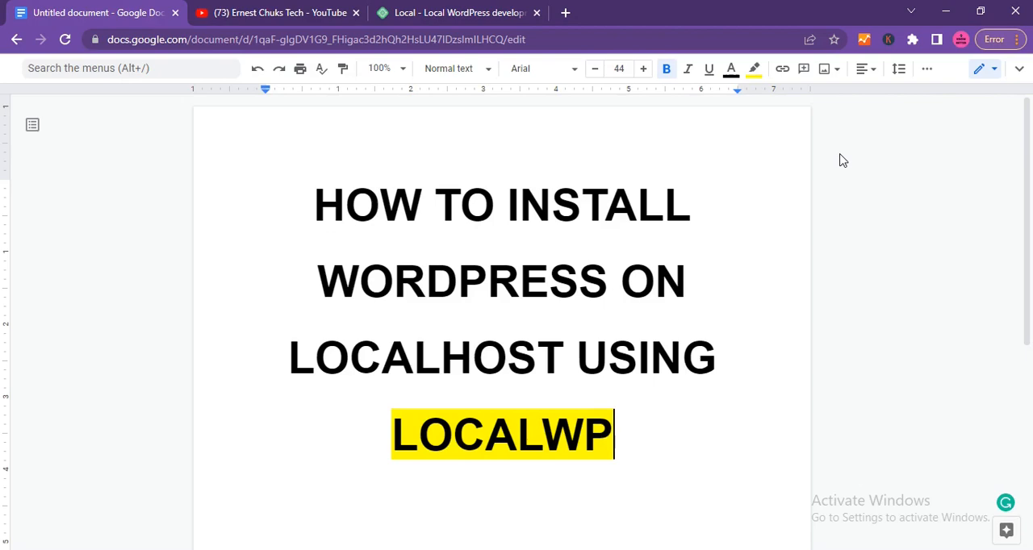
Bring up the Local website at localwp.com in the browser.
click(281, 12)
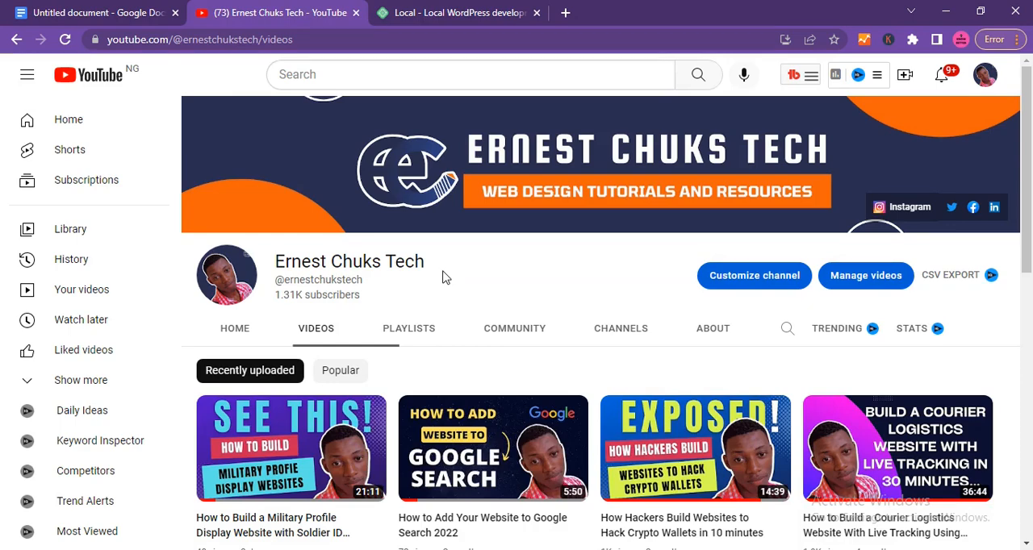
key(ctrl+Tab)
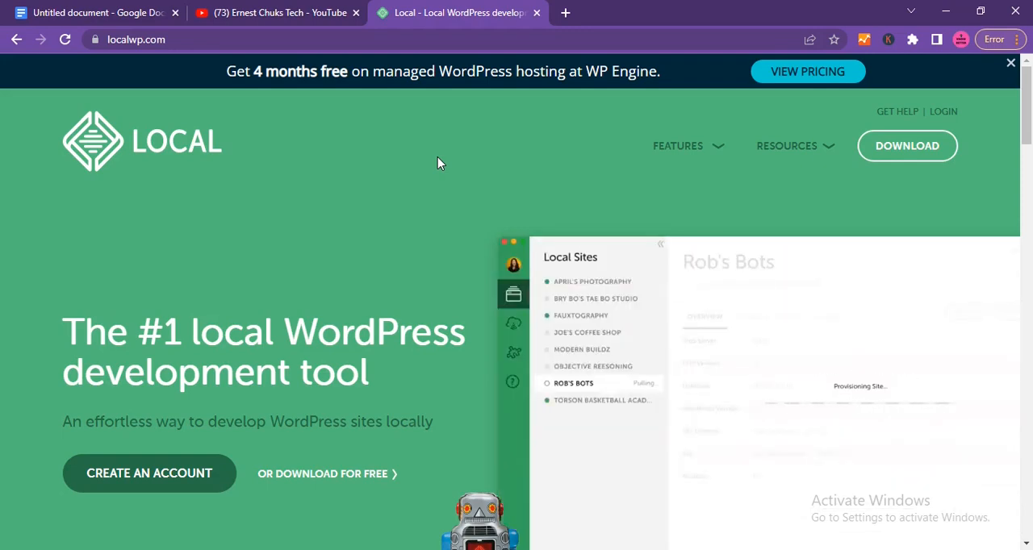
click(208, 39)
click(364, 232)
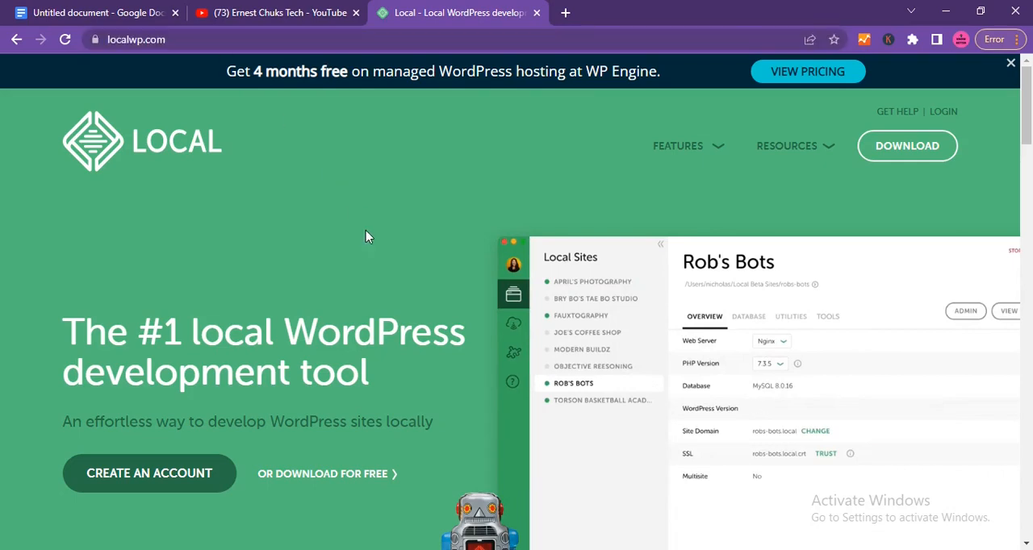
Open the Local download form, choose Windows as the platform and review the contact fields it asks for.
click(910, 146)
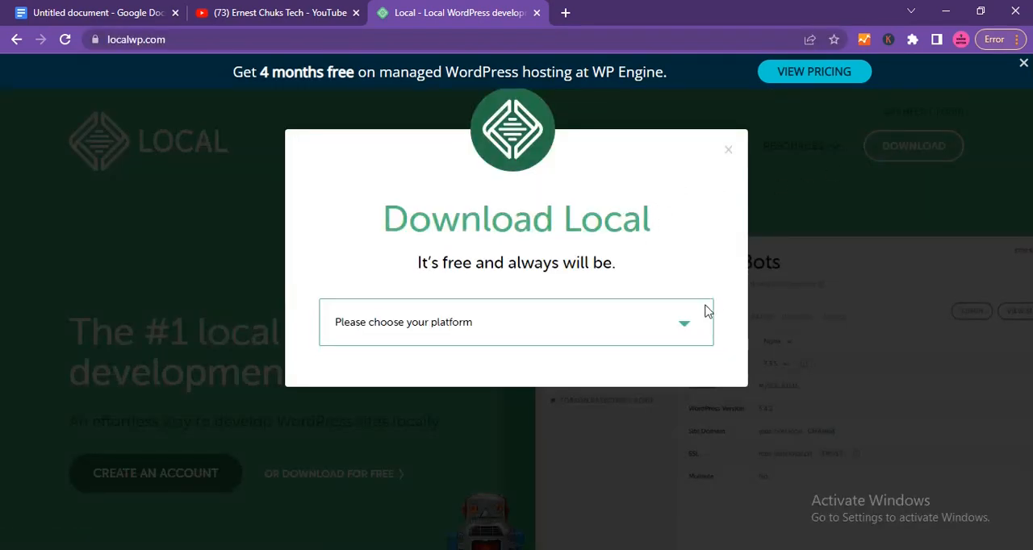
click(685, 324)
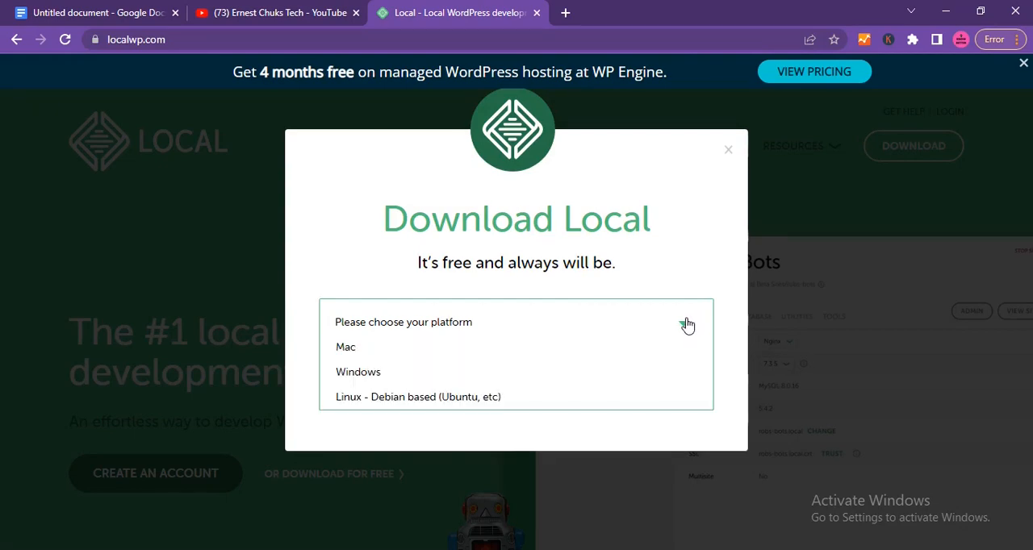
click(528, 372)
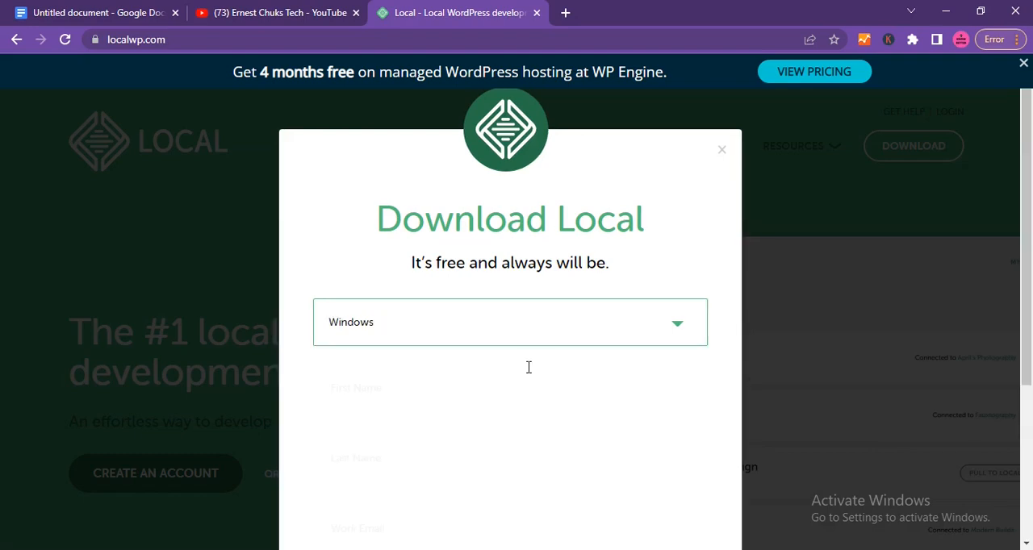
scroll(528, 367, down, 2)
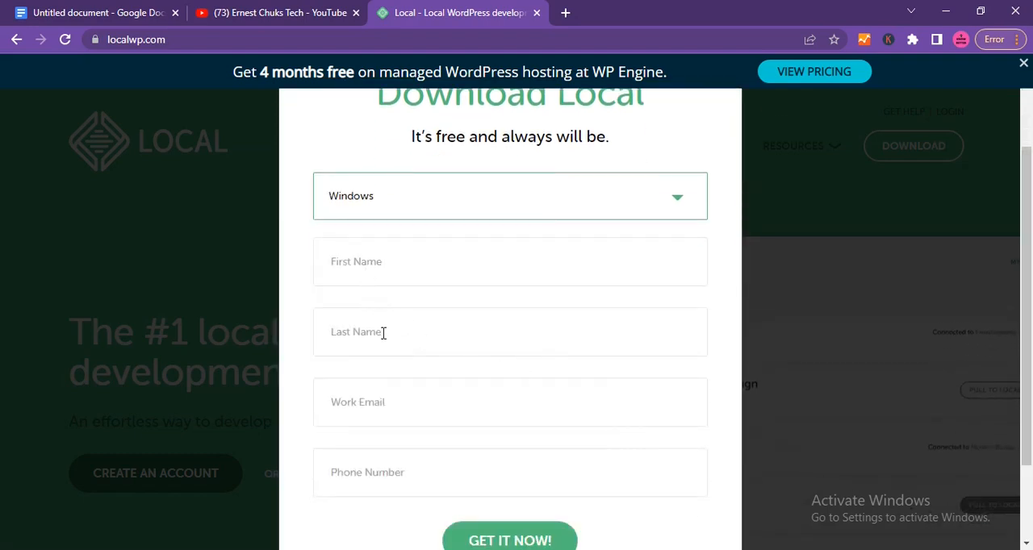
scroll(391, 468, down, 2)
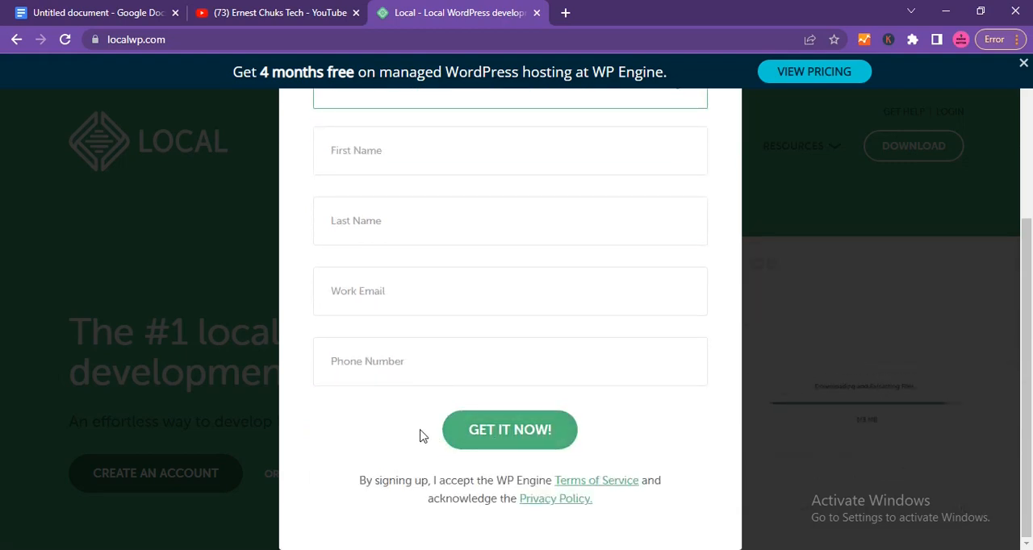
scroll(523, 239, up, 3)
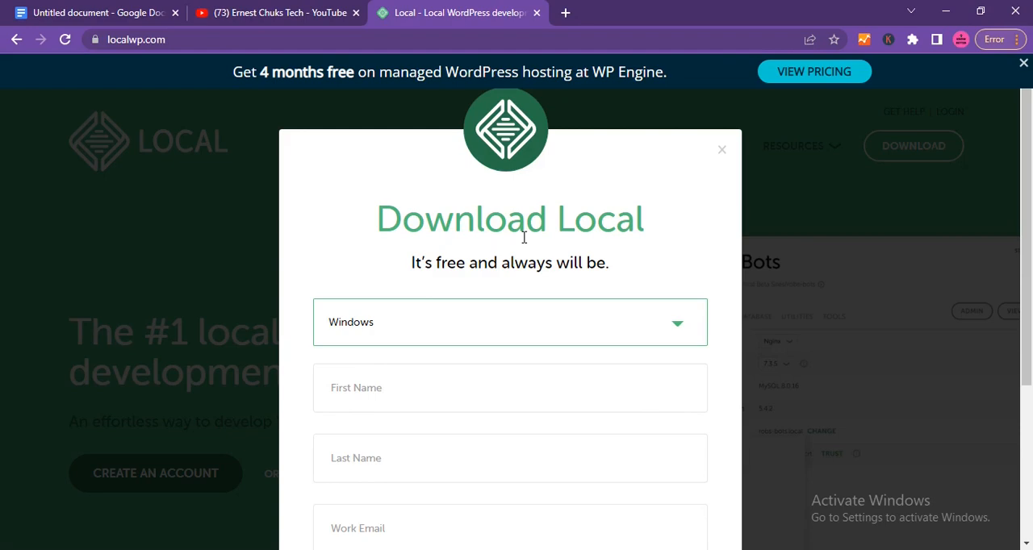
Switch to the Local app and start creating a new site named wpdemo.
mouse_move(539, 549)
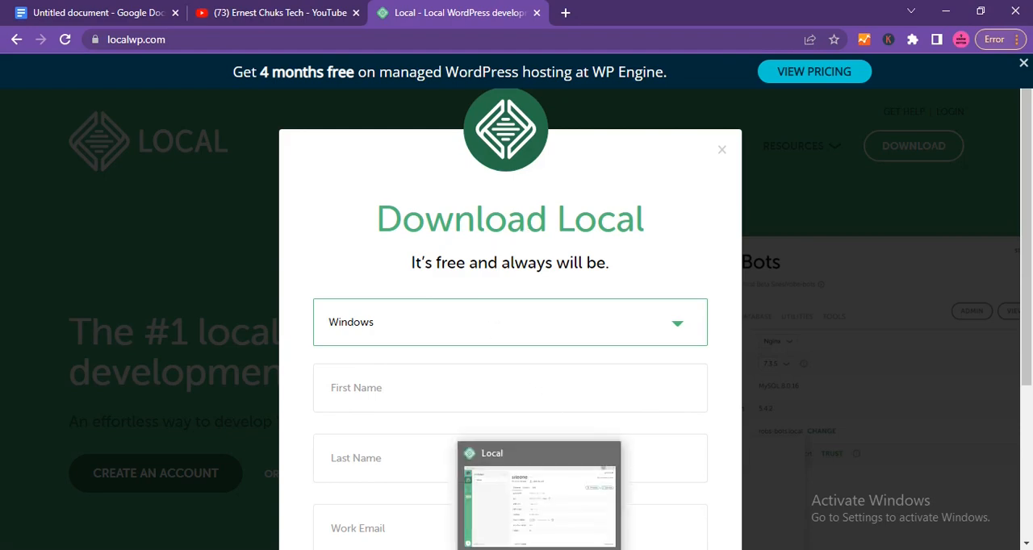
click(539, 500)
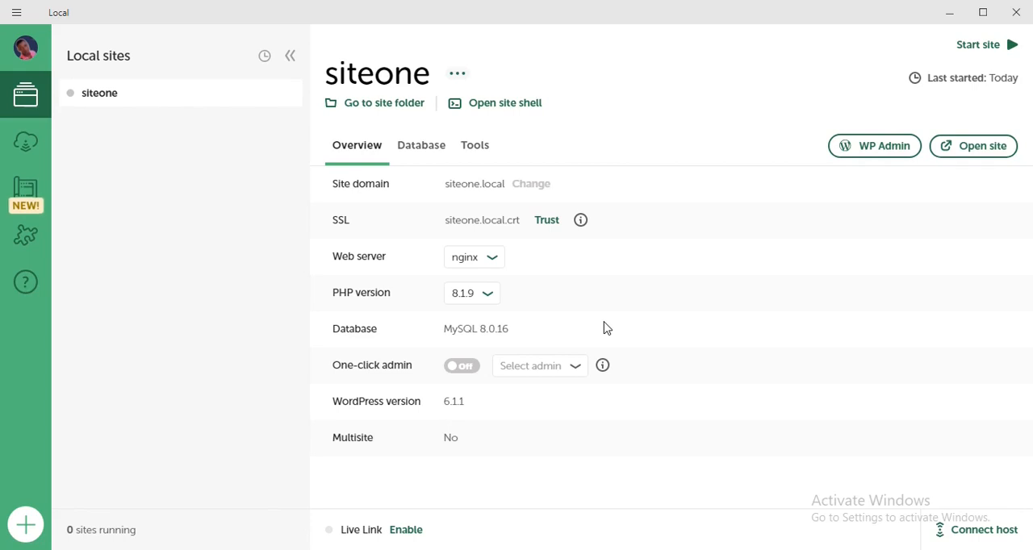
click(25, 525)
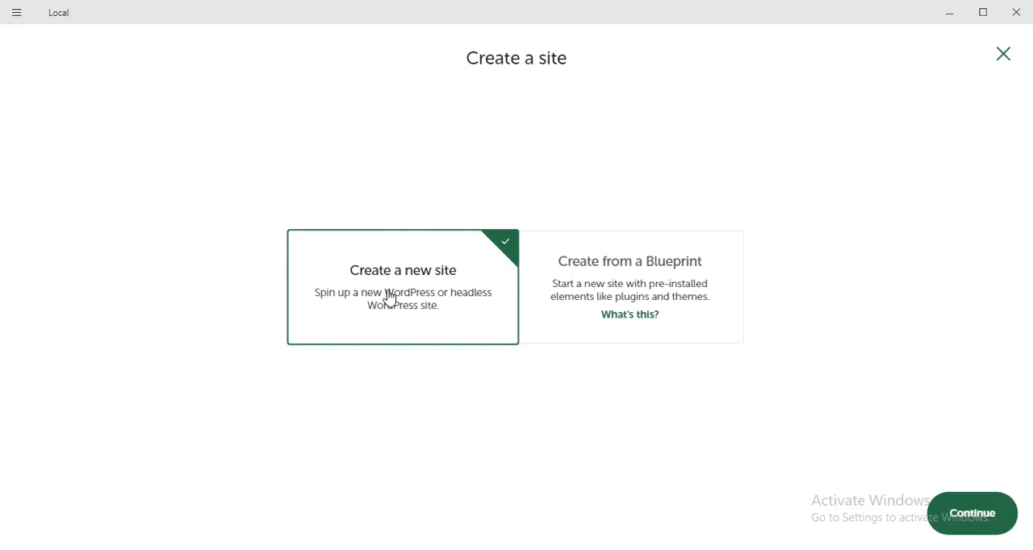
click(972, 514)
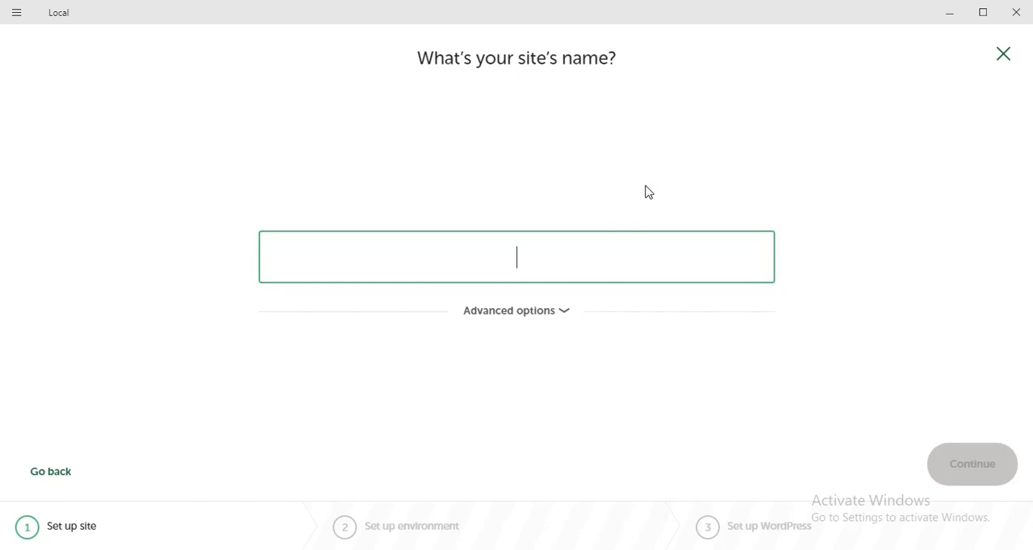
text(wpdemo)
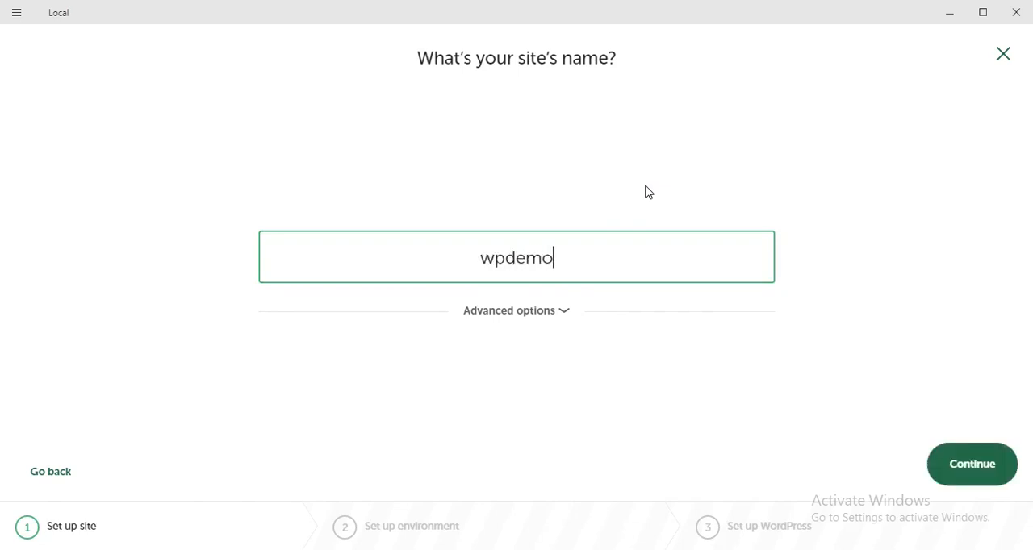
click(972, 476)
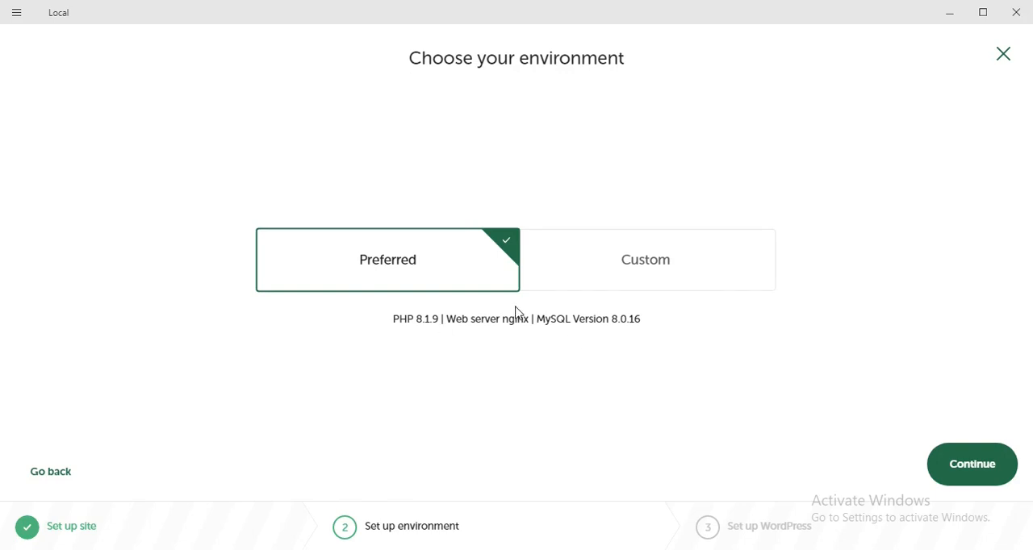
click(648, 278)
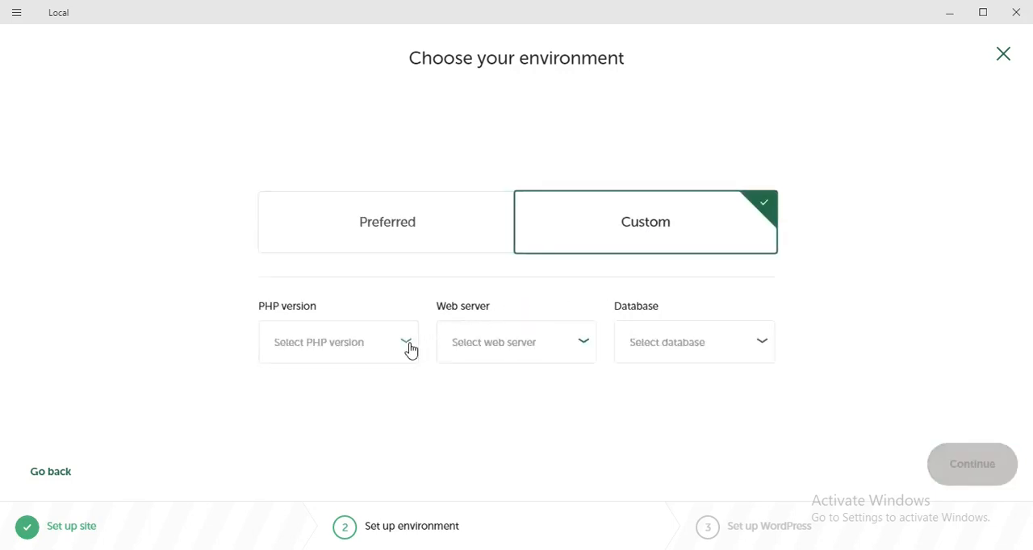
click(409, 347)
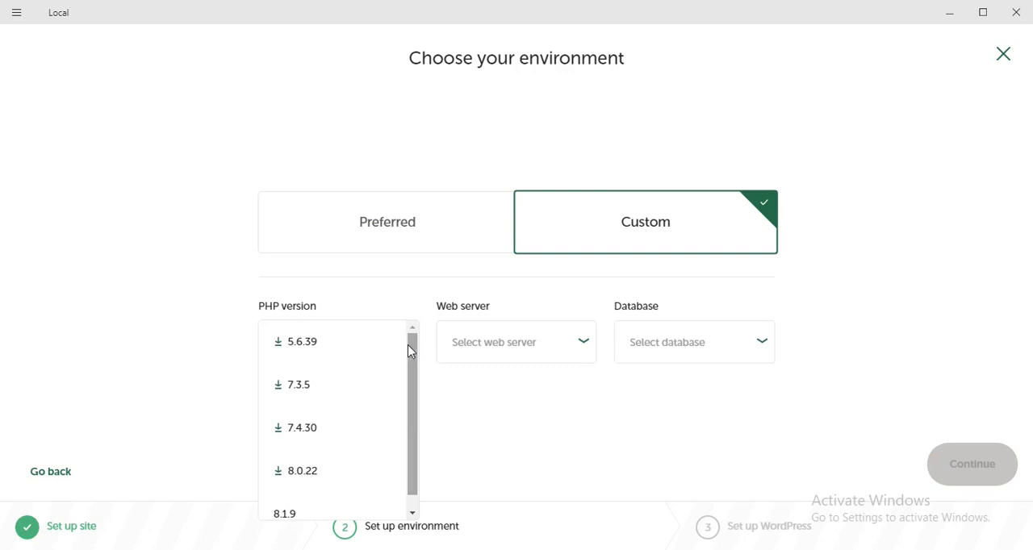
mouse_move(414, 380)
mouse_down()
mouse_move(416, 436)
mouse_move(418, 377)
mouse_up()
Choose the Preferred environment for the new site and continue to the WordPress setup.
click(417, 247)
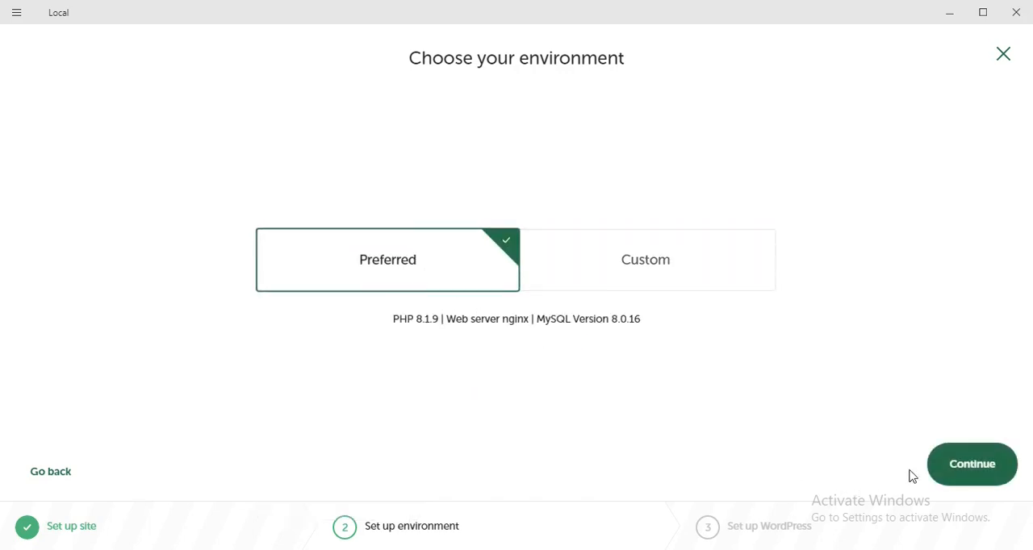
click(946, 471)
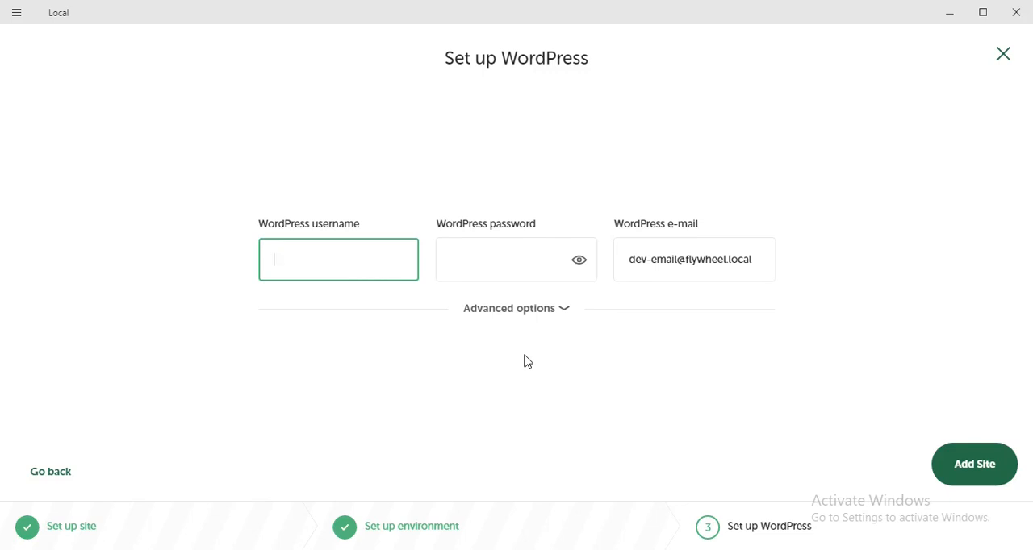
Set the WordPress username to wpdemo and enter the WordPress password.
text(wpdemo)
key(ctrl+a)
click(501, 266)
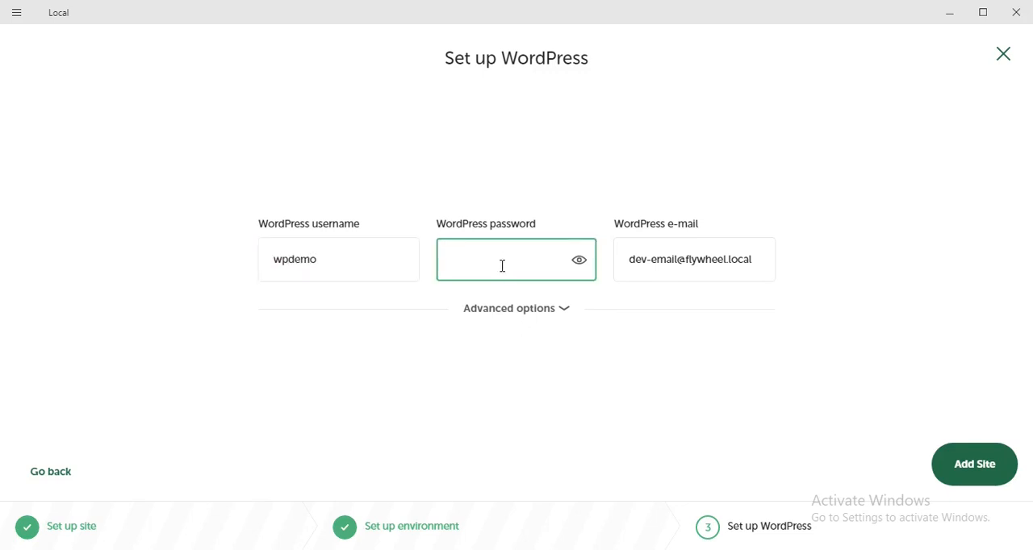
text(••••••)
Replace the default WordPress e-mail with the site owner's e-mail address and add the site.
double_click(668, 263)
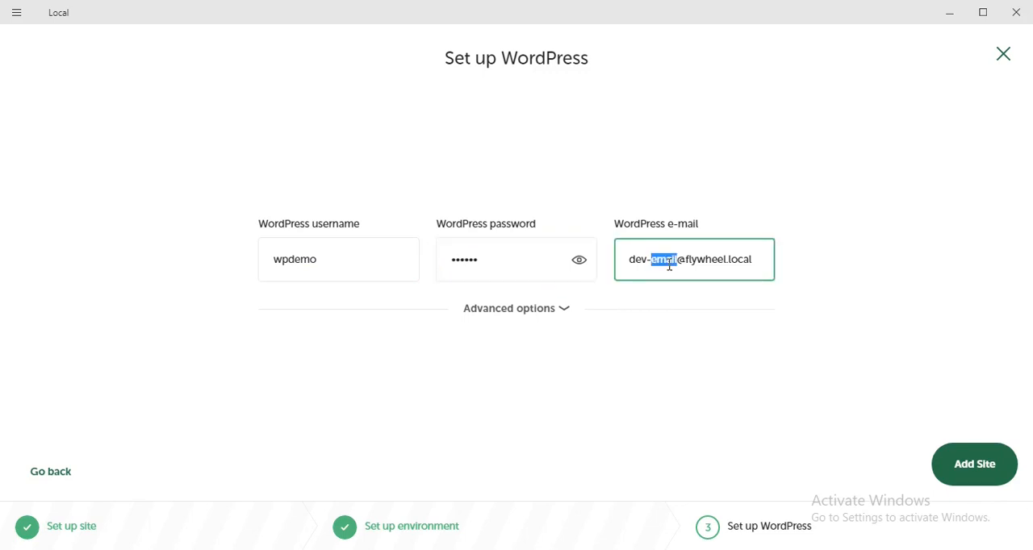
key(ctrl+a)
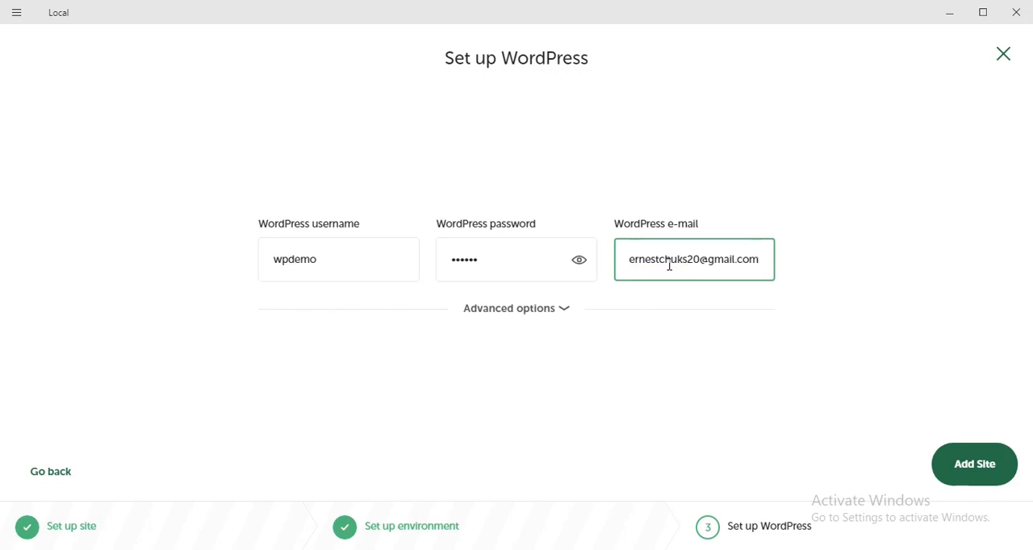
click(983, 481)
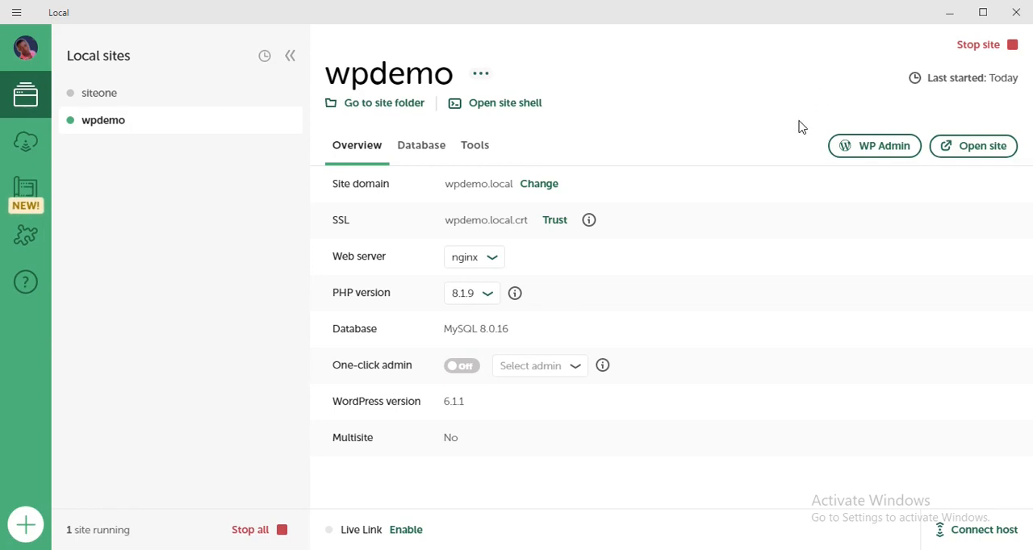
Open the wpdemo site in the browser and look through its front page.
click(973, 148)
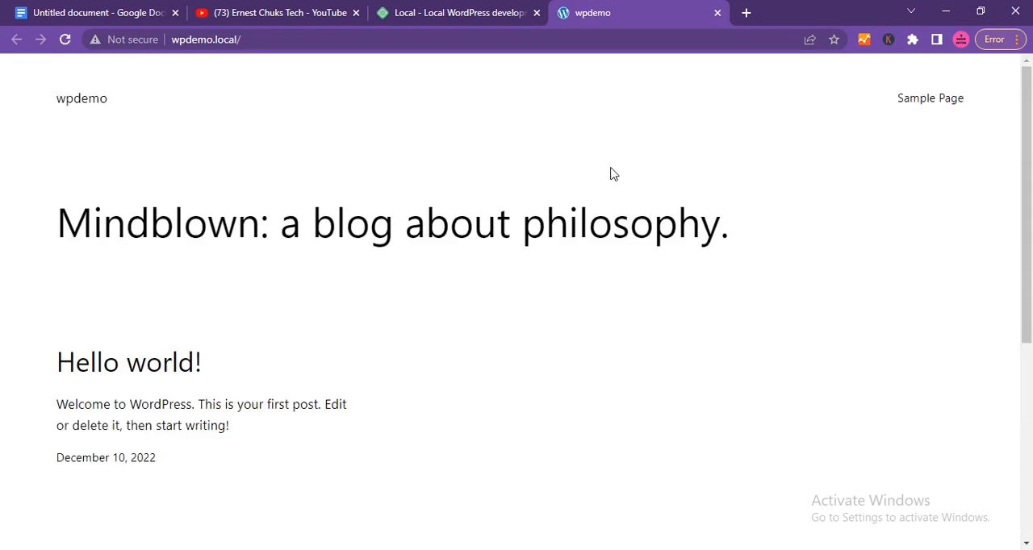
scroll(612, 179, down, 4)
scroll(609, 184, up, 4)
scroll(610, 185, down, 4)
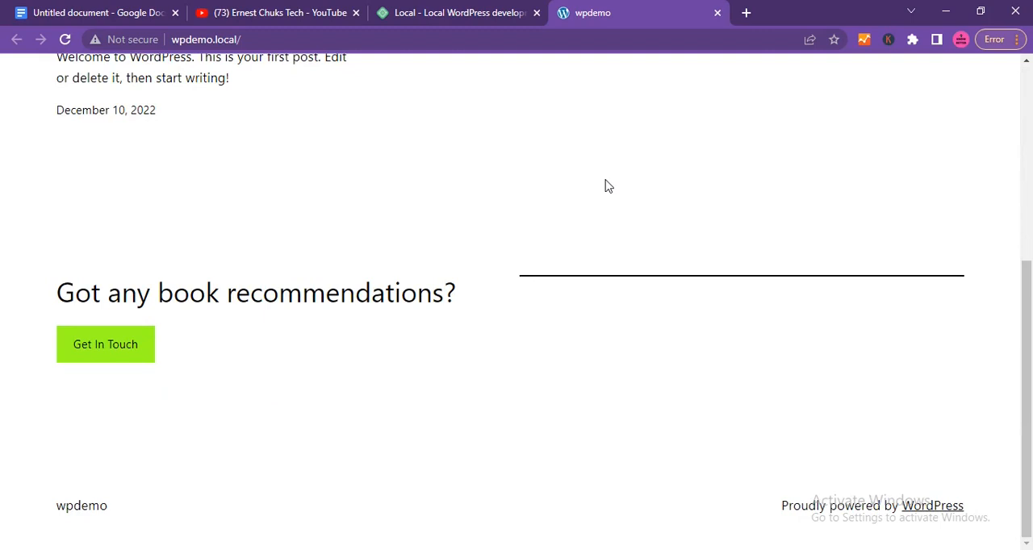
scroll(608, 187, up, 4)
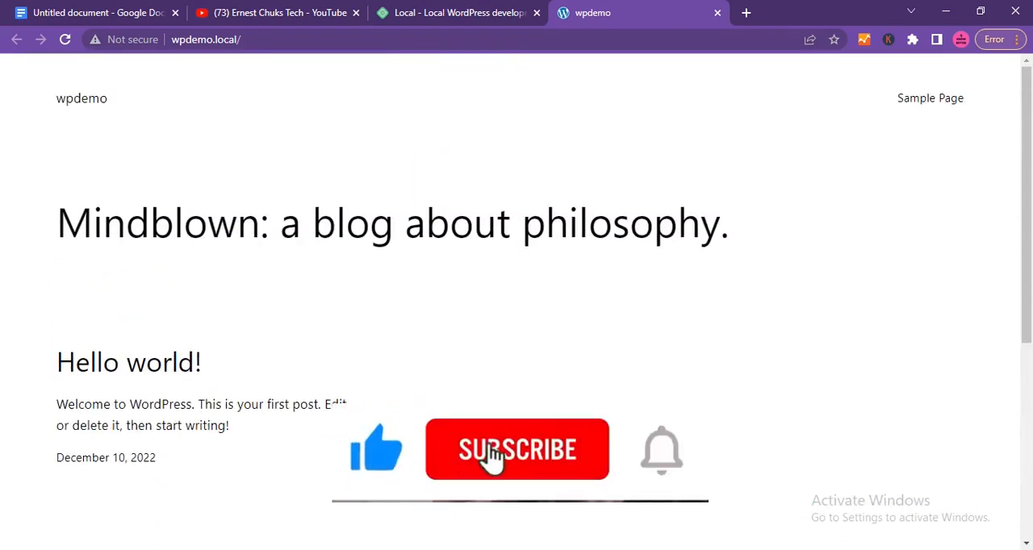
Return to Local, open the WP Admin login for wpdemo and log in with username wpdemo and the account password.
click(521, 548)
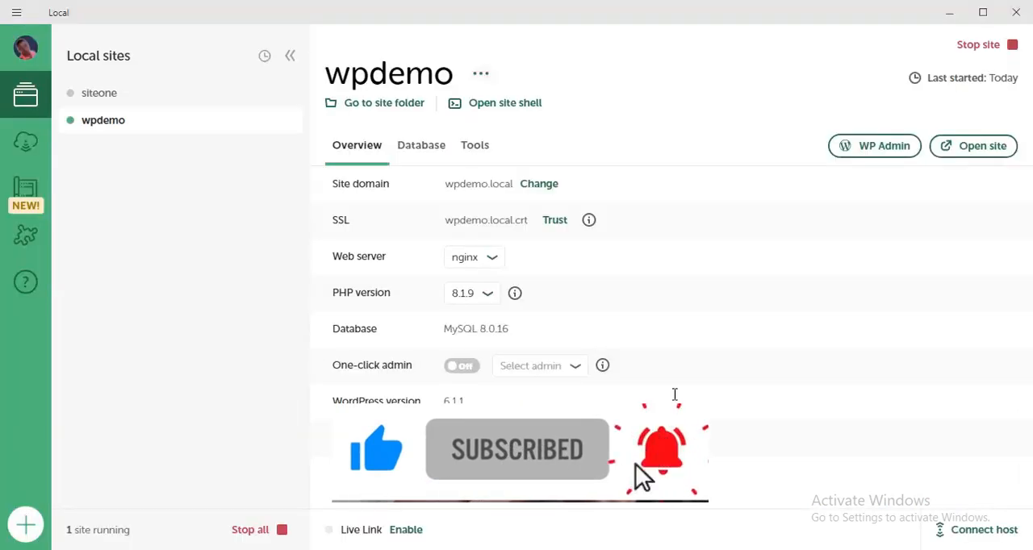
click(882, 154)
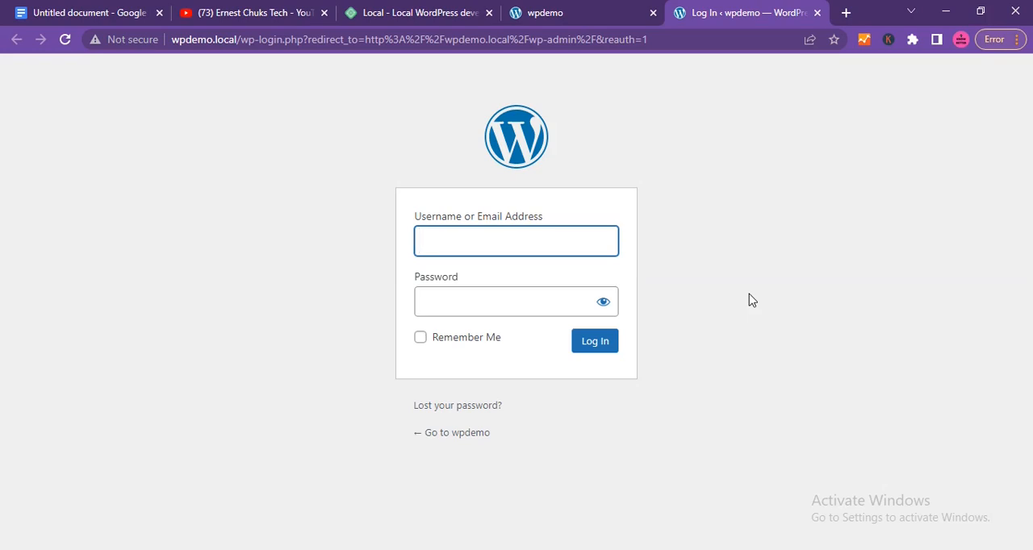
text(wpdemo)
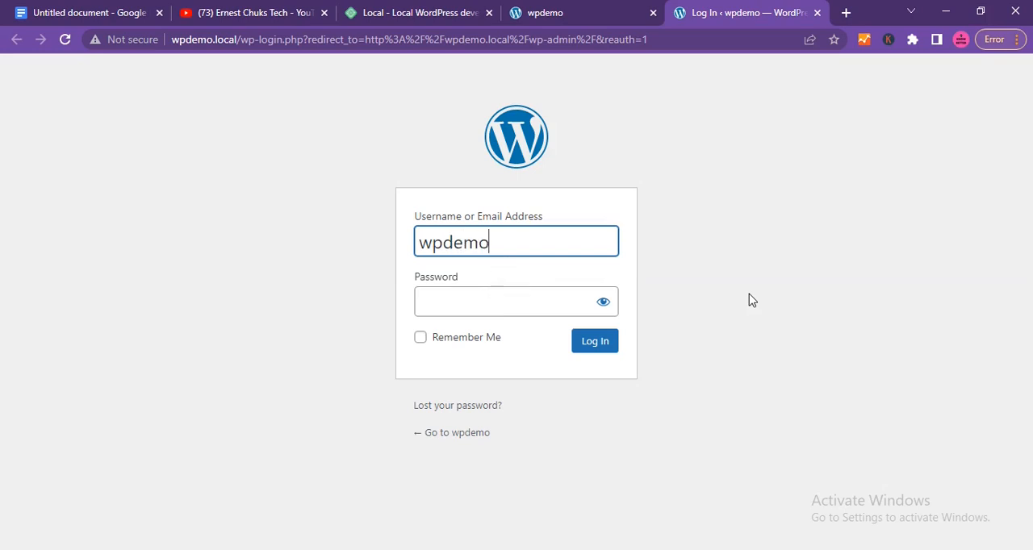
click(533, 300)
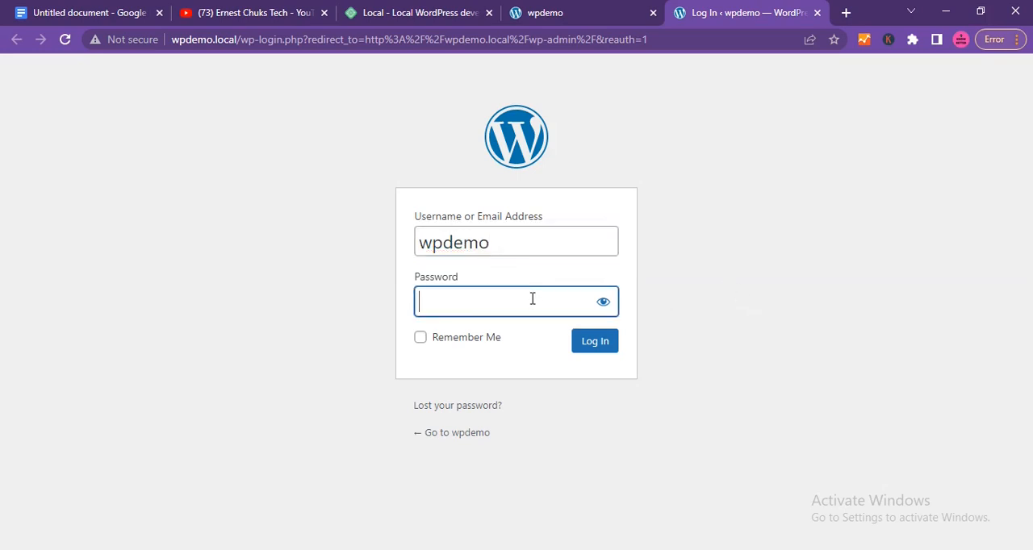
text(wpdemo)
click(606, 342)
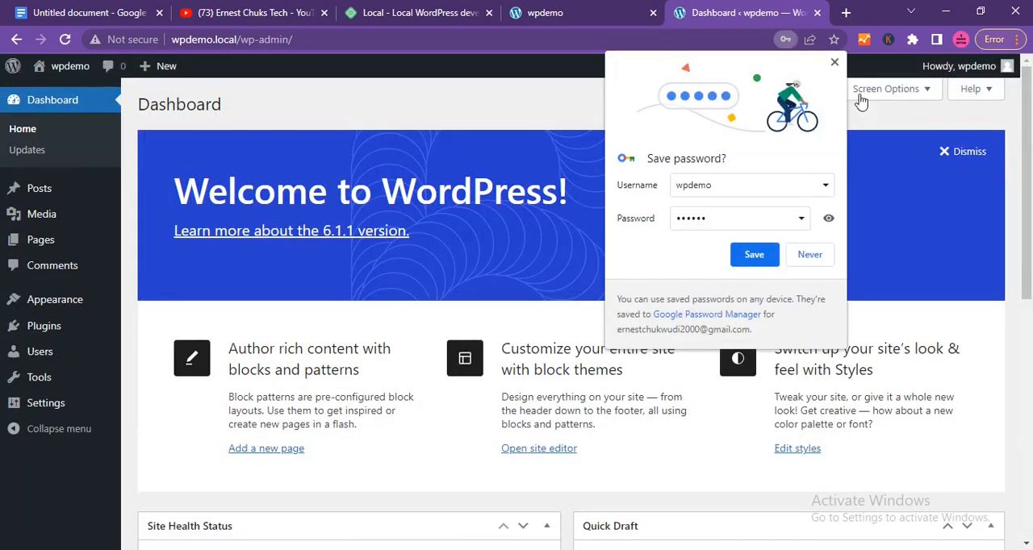
Dismiss the browser's offer to save the password and look through the WordPress dashboard.
click(834, 63)
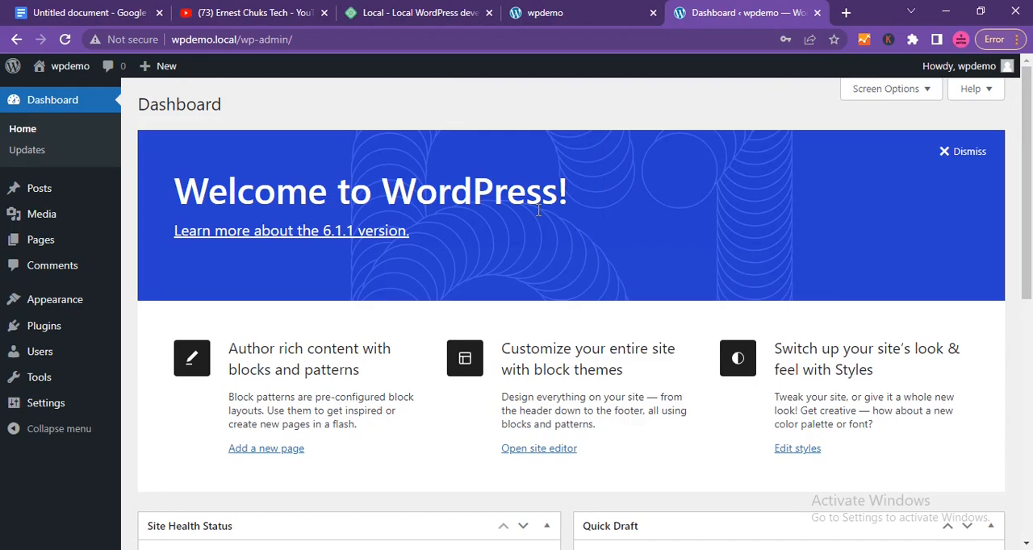
scroll(574, 291, down, 6)
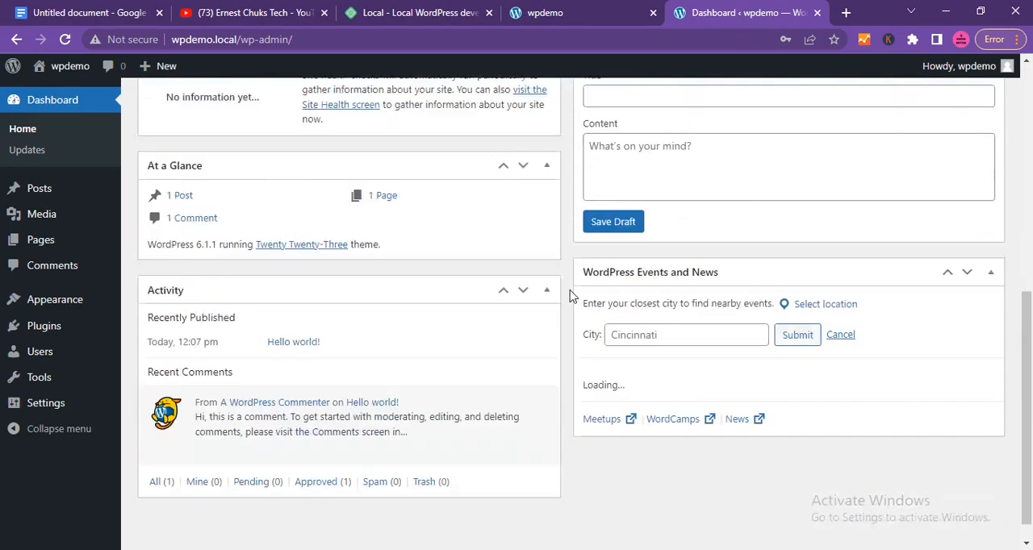
scroll(570, 297, down, 1)
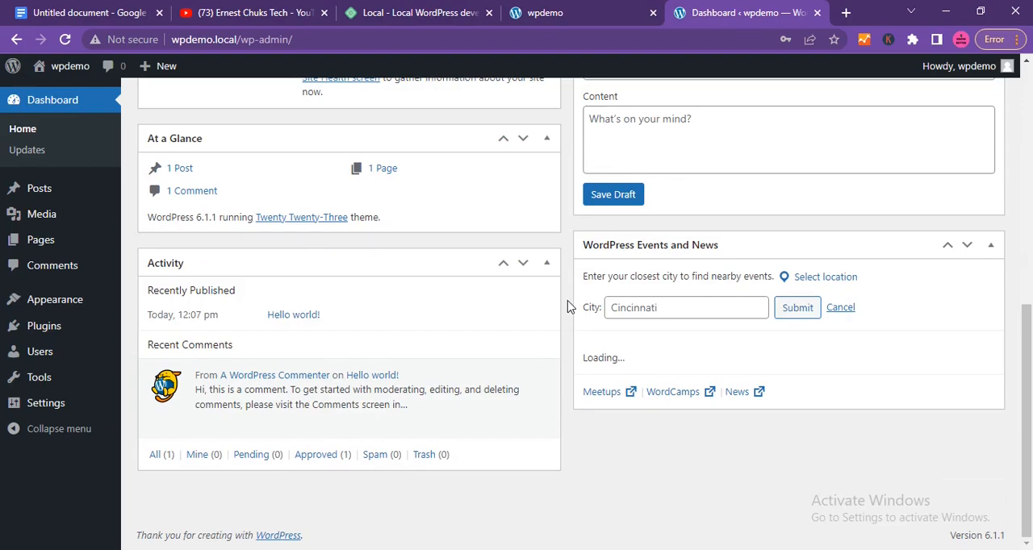
scroll(569, 306, up, 7)
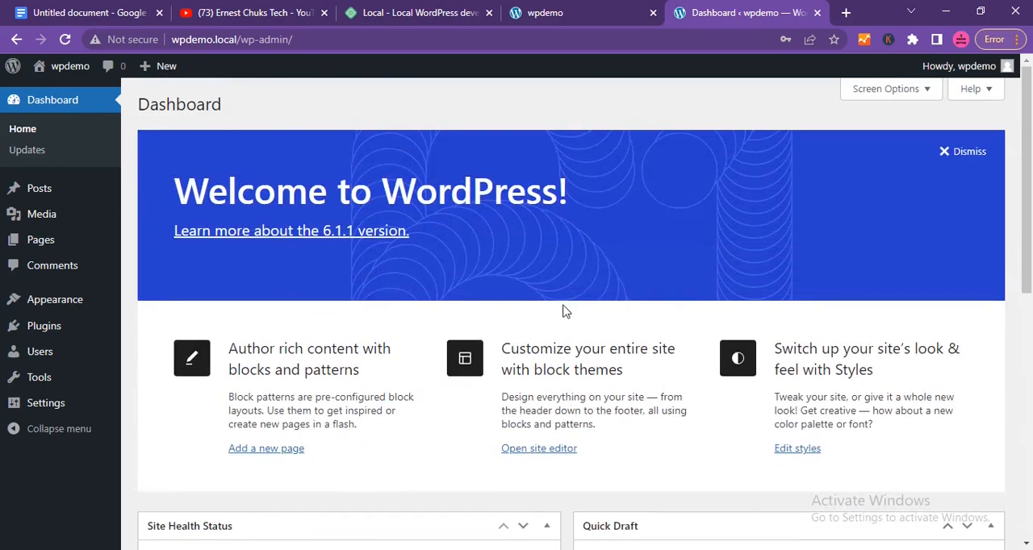
Open the WordPress Themes page and look through the installed themes.
mouse_move(35, 335)
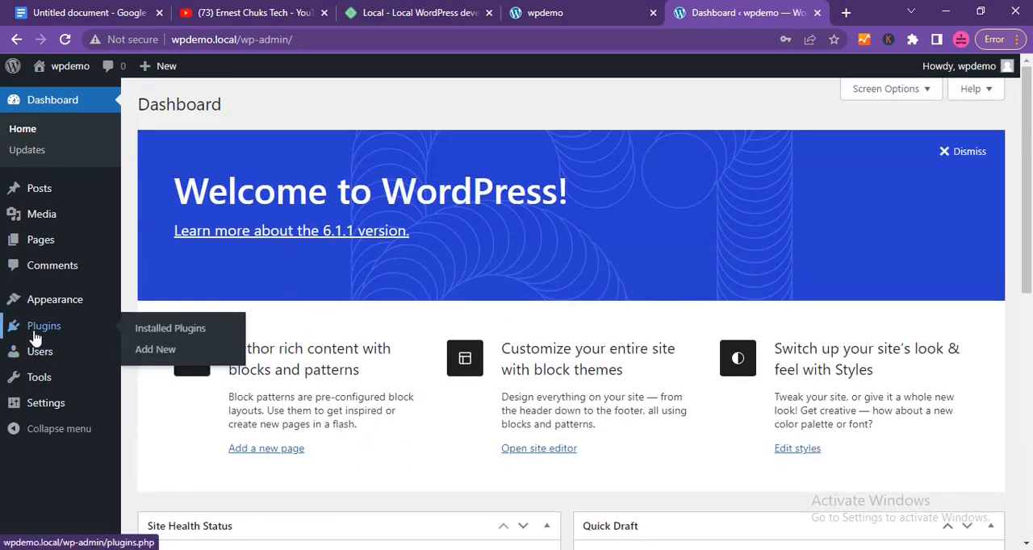
mouse_move(61, 308)
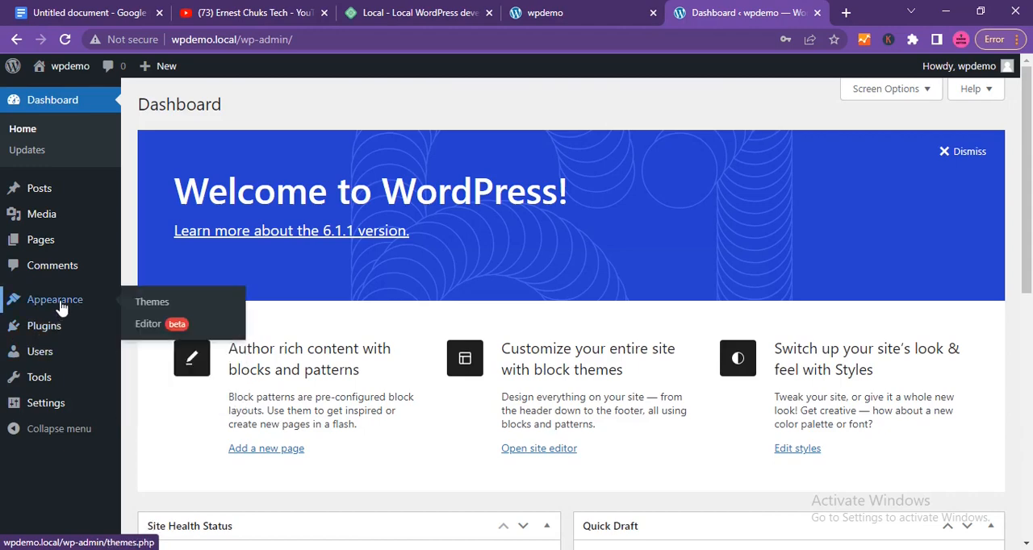
click(141, 307)
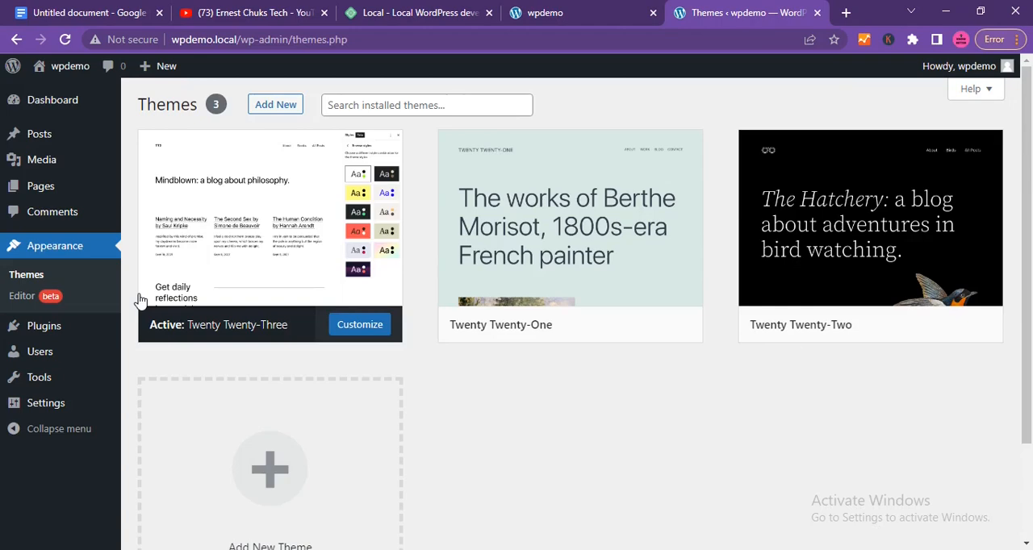
mouse_move(560, 312)
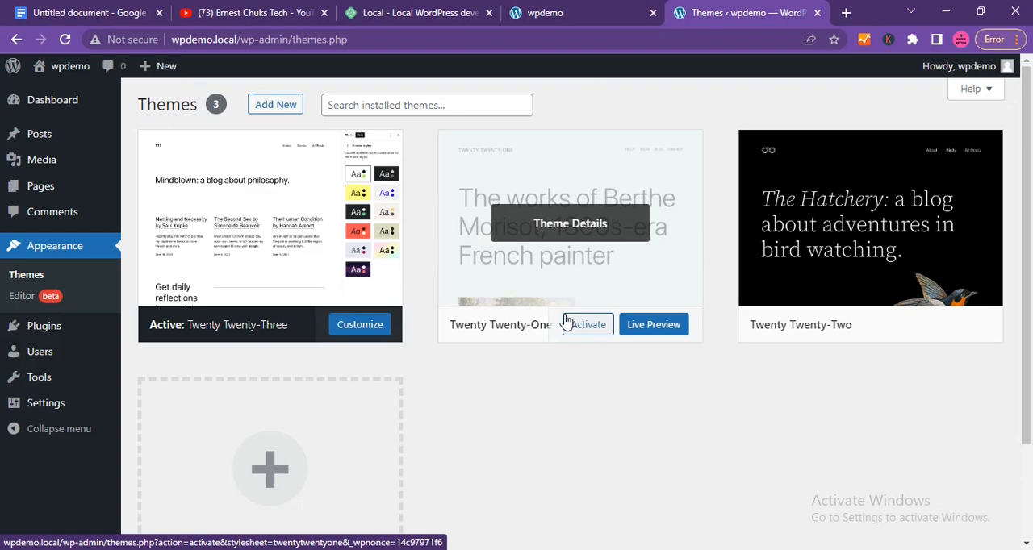
scroll(470, 423, down, 2)
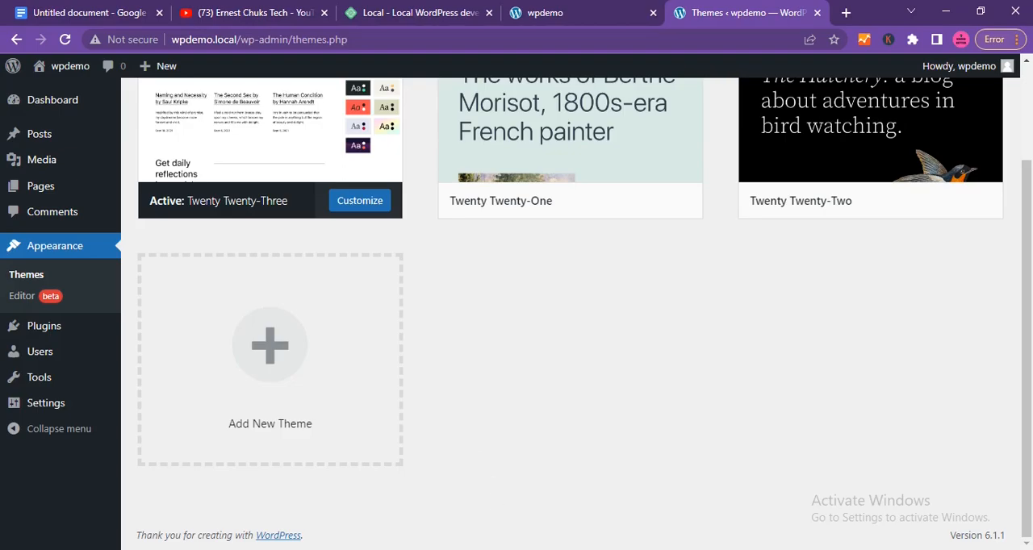
Switch to Local, stop the wpdemo site, and reload its Themes page and front page in the browser.
click(549, 549)
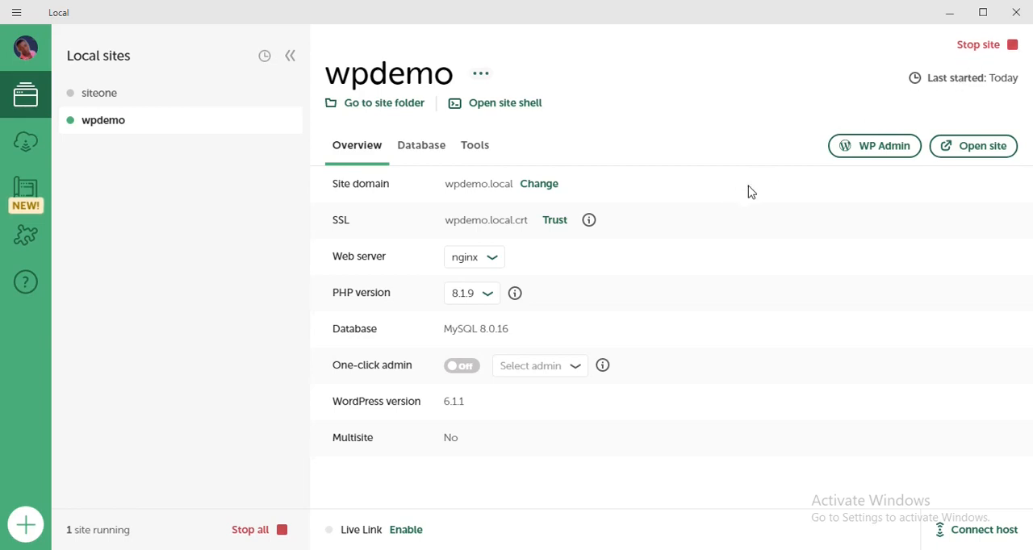
click(990, 51)
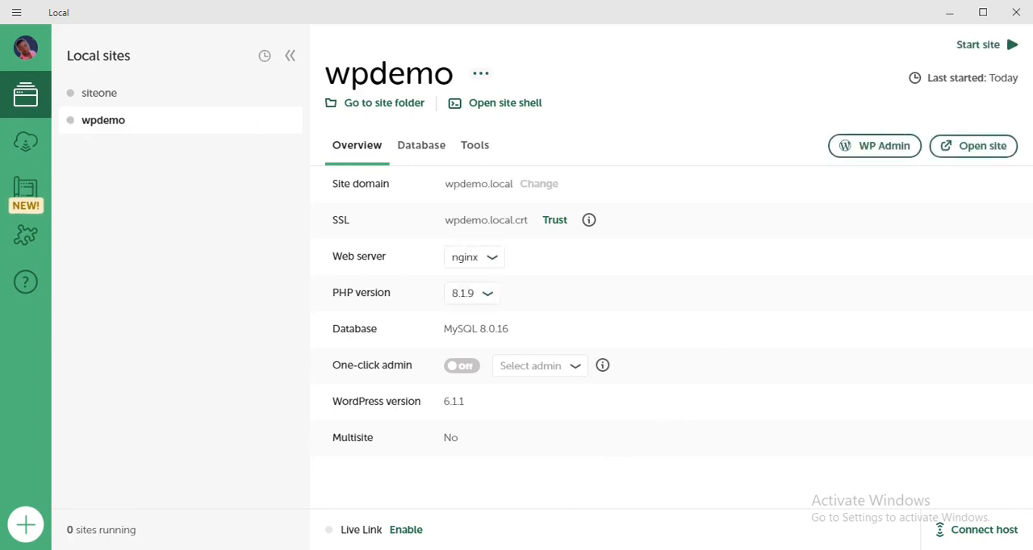
key(alt+Tab)
click(65, 40)
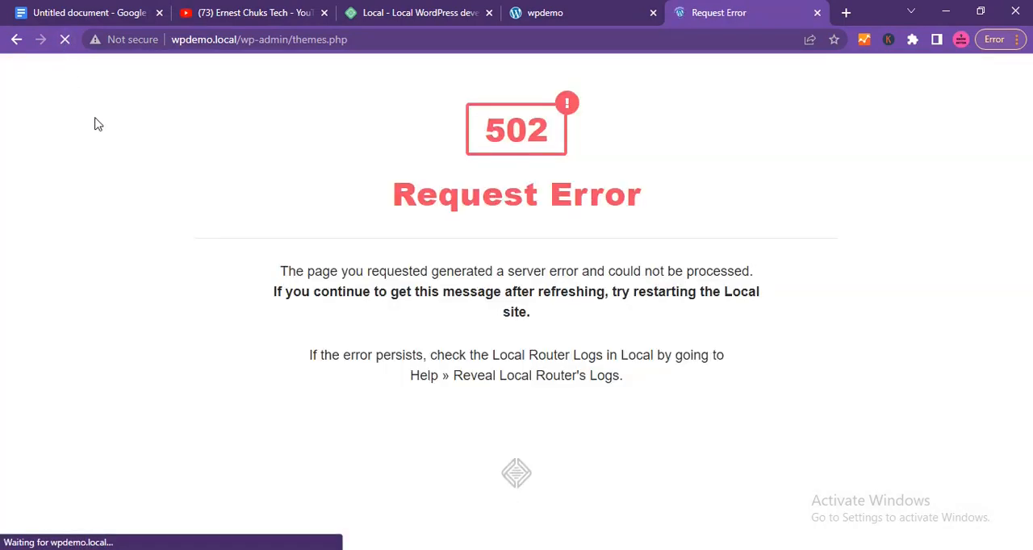
drag(393, 199, 727, 197)
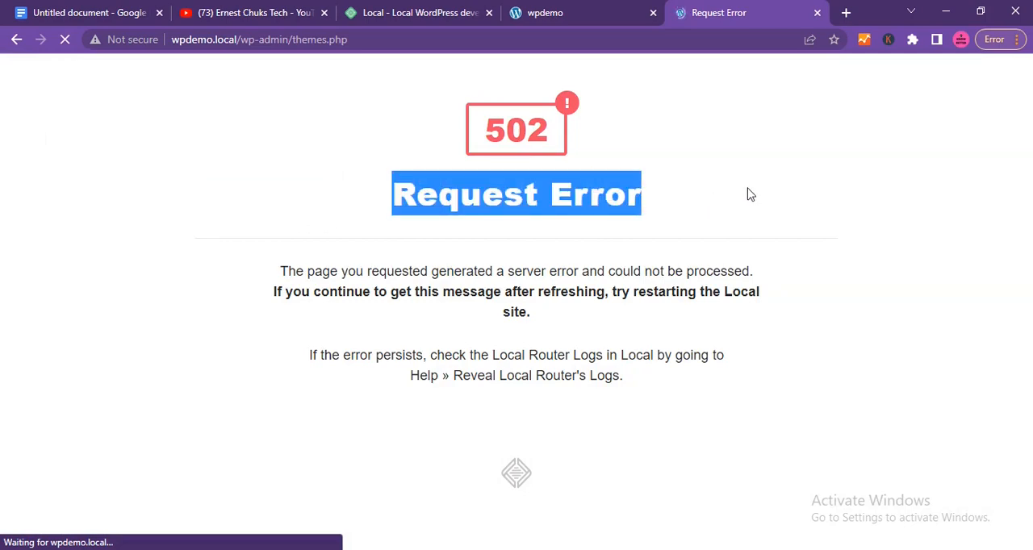
click(751, 195)
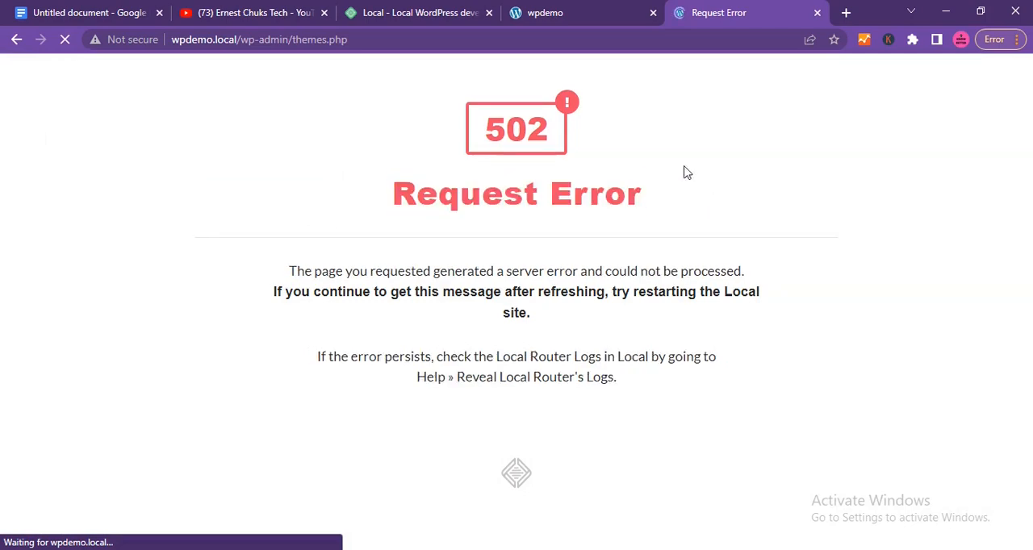
click(563, 15)
click(66, 39)
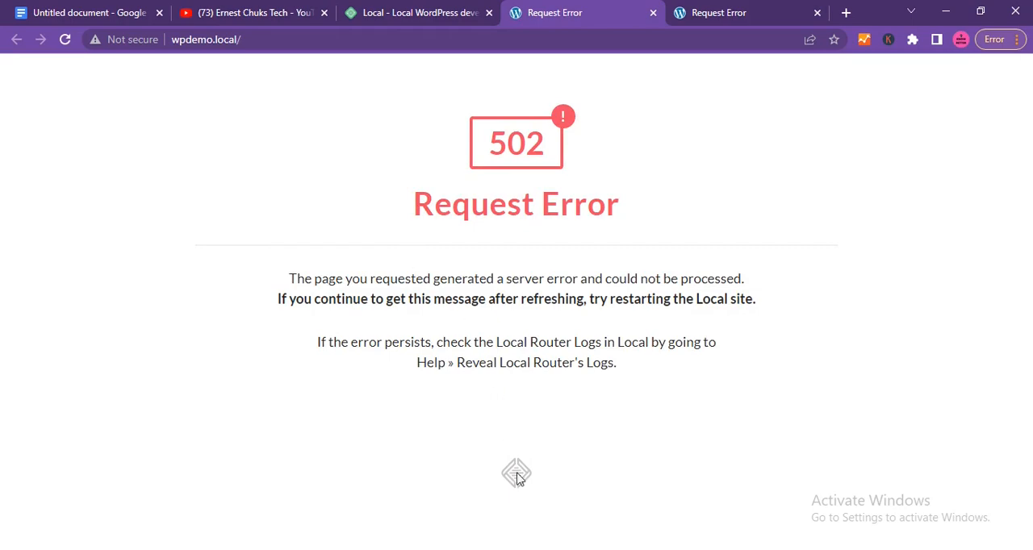
Return to Local, start the wpdemo site again and reload its pages in the browser.
click(539, 549)
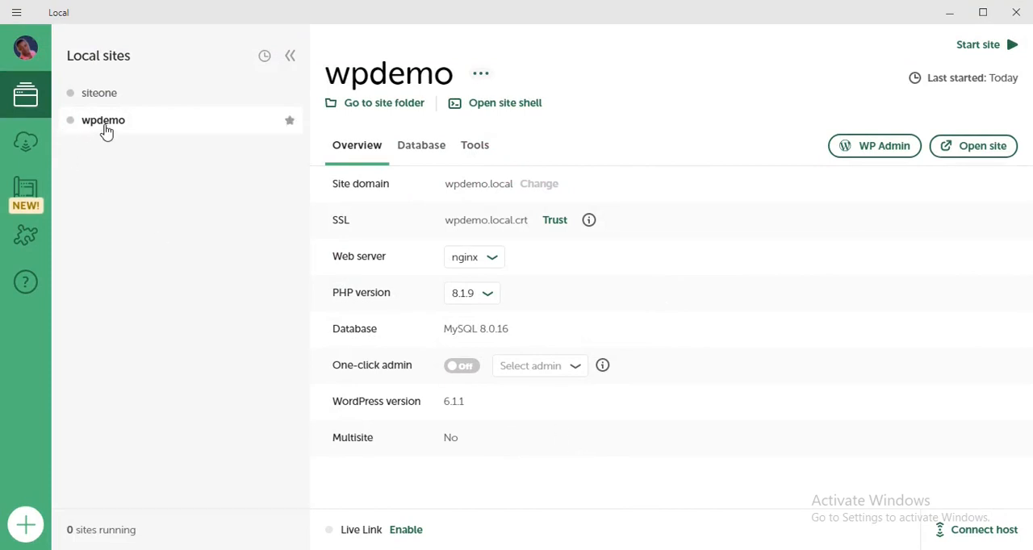
click(991, 48)
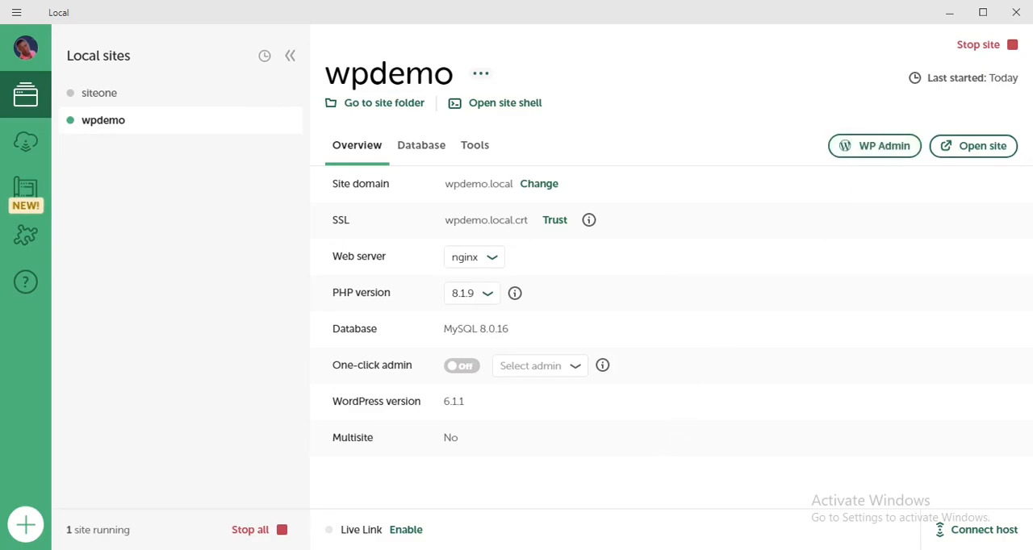
click(541, 546)
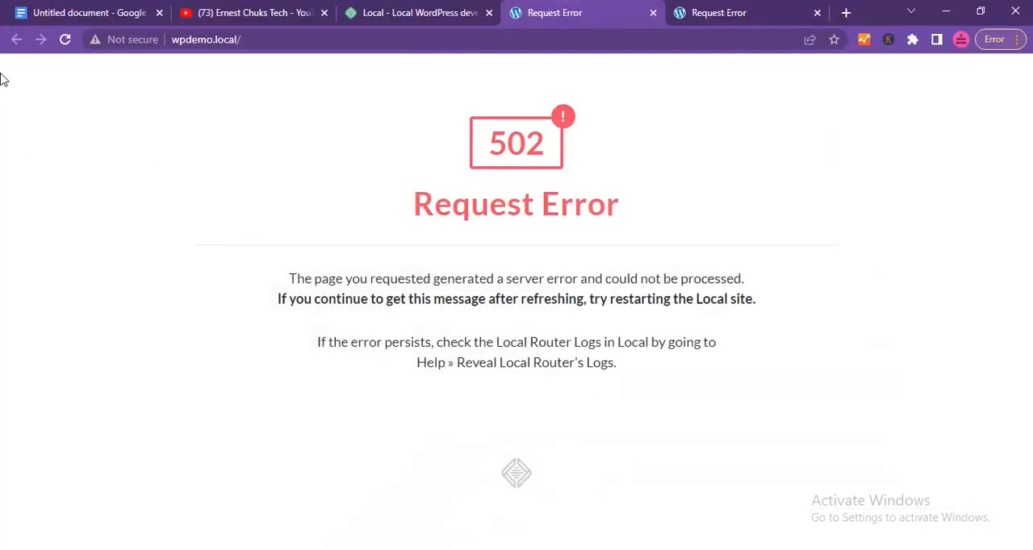
click(65, 39)
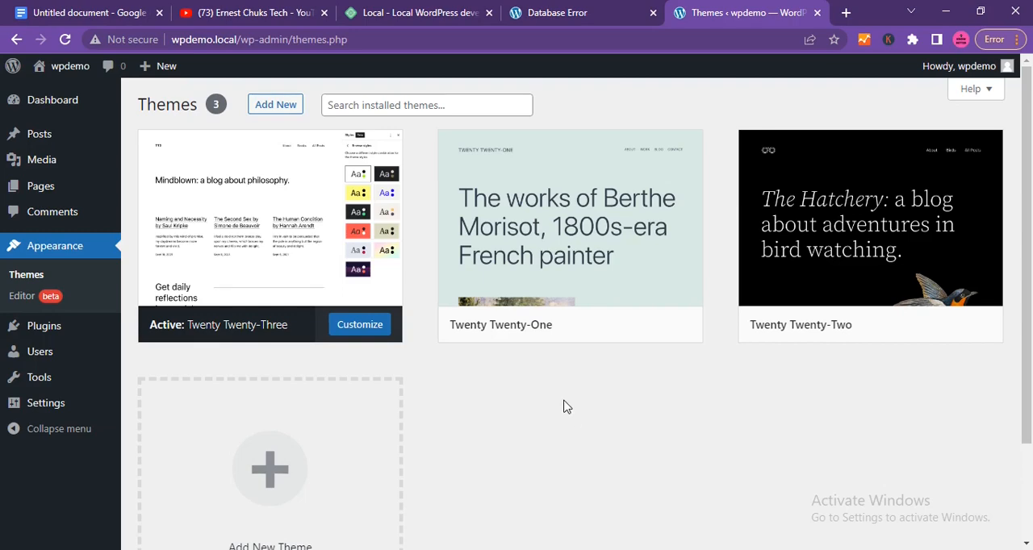
Switch from the WordPress Themes page to the YouTube channel's videos page.
mouse_move(343, 178)
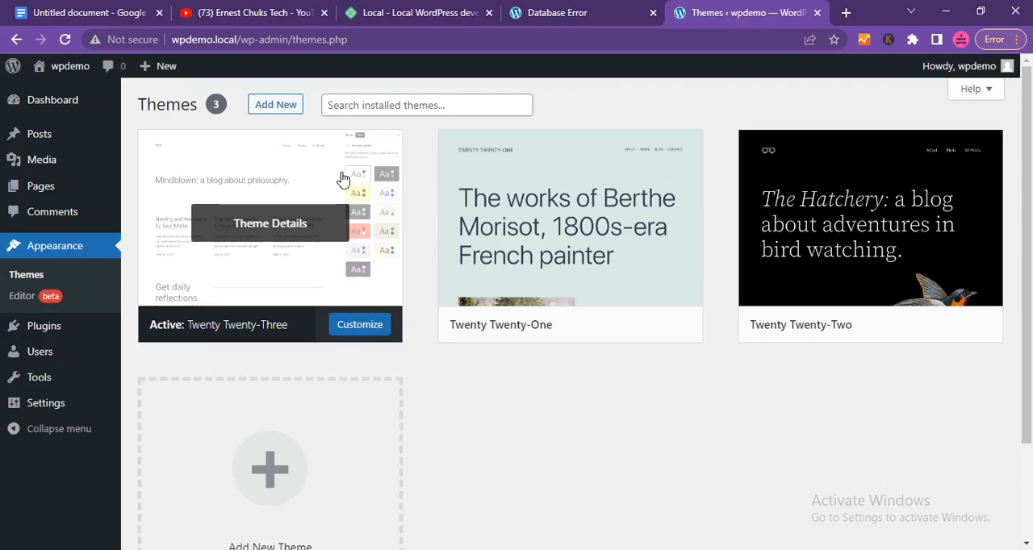
click(209, 14)
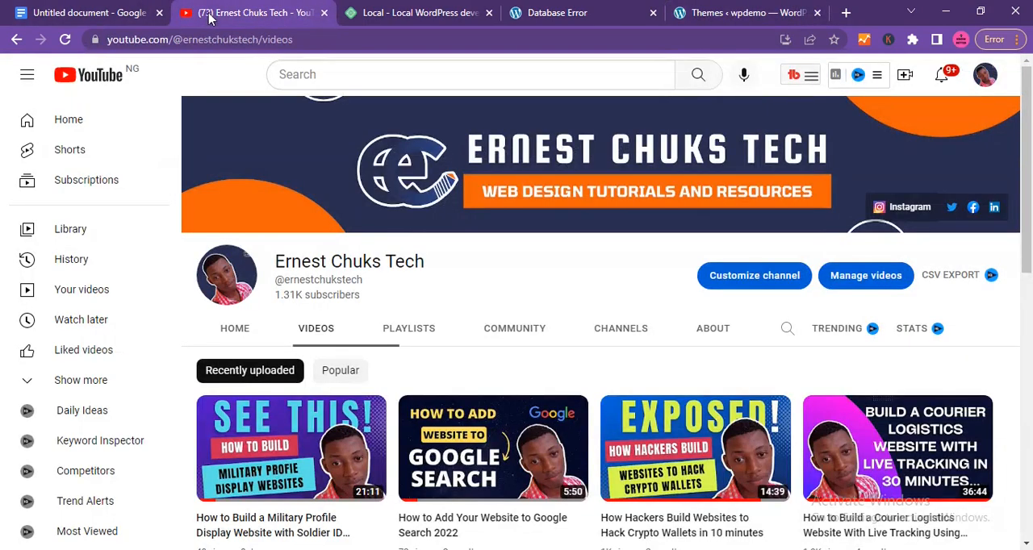